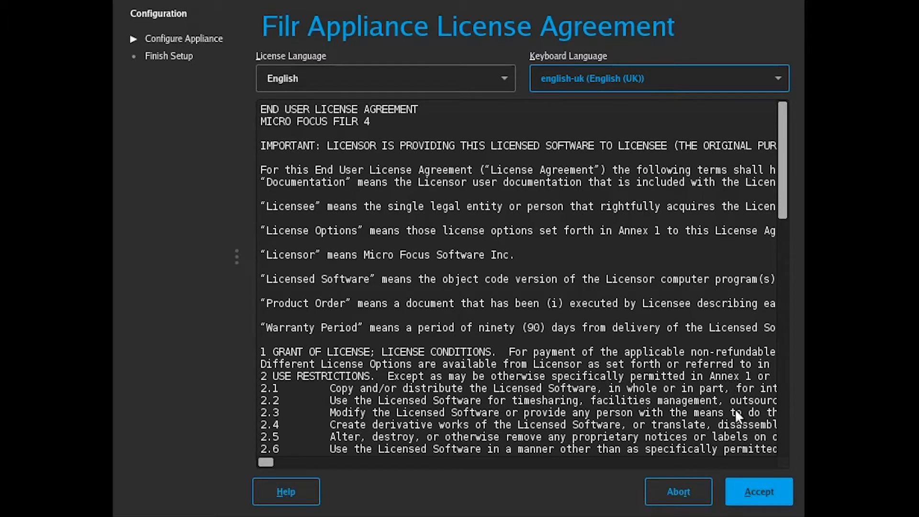
# Accept the license agreement, then enter and confirm the root password and the vaadmin password
pyautogui.click(756, 495)
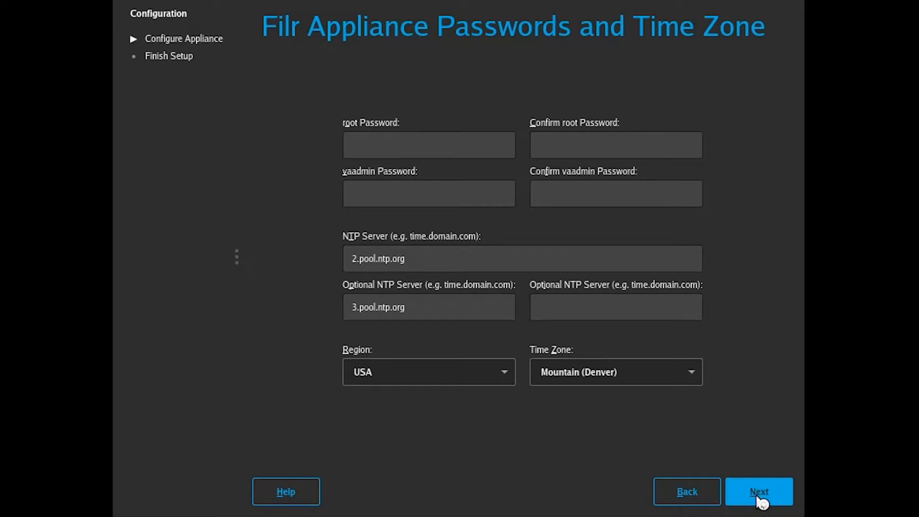
pyautogui.write('******')
pyautogui.press('Tab')
pyautogui.write('****')
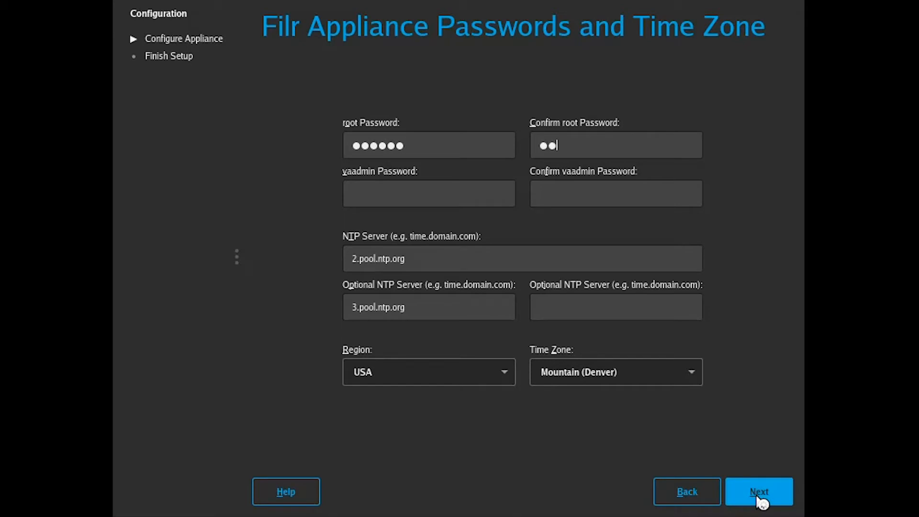
pyautogui.write('**')
pyautogui.press('Tab')
pyautogui.write('******')
pyautogui.press('Tab')
pyautogui.write('***')
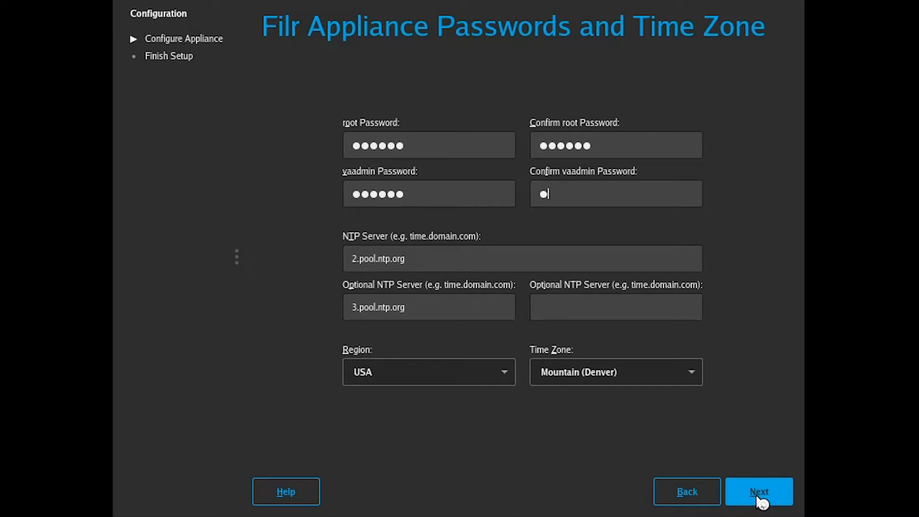
pyautogui.write('***')
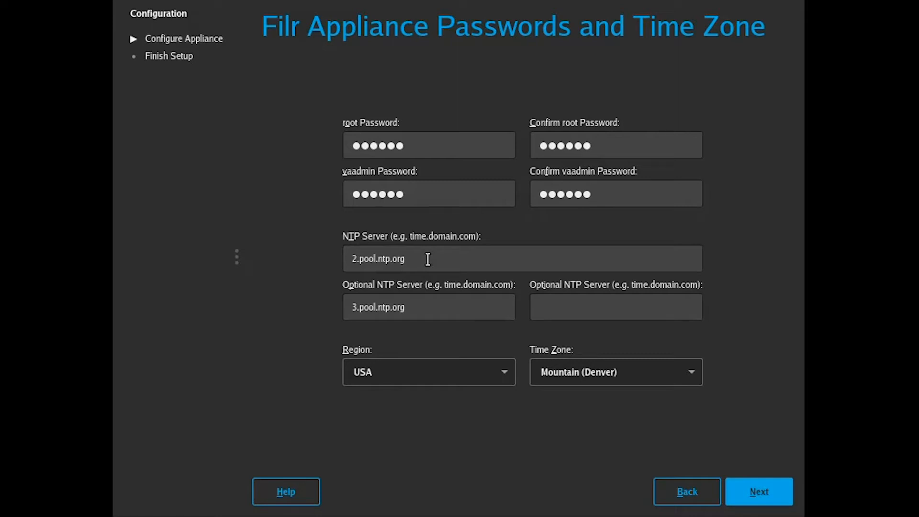
# Set the appliance's region to Europe and its time zone to United Kingdom, and proceed to the network settings
pyautogui.click(438, 376)
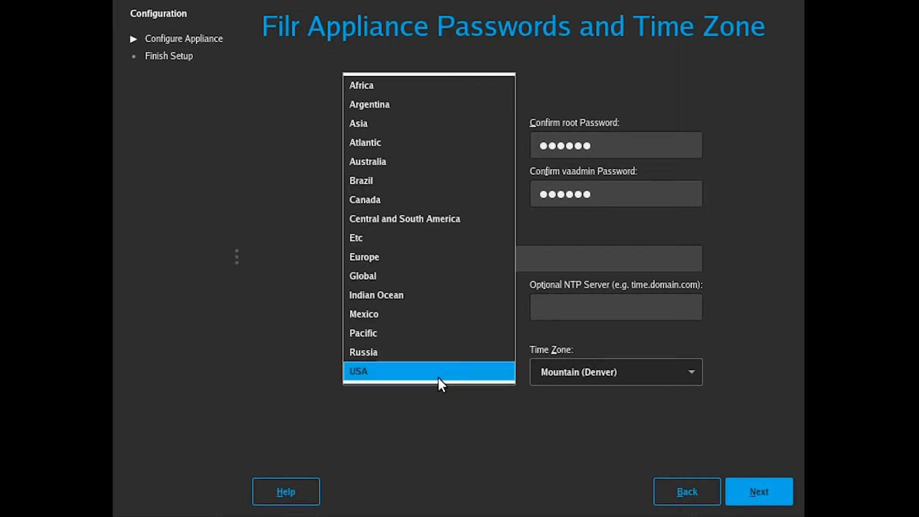
pyautogui.click(389, 256)
pyautogui.click(618, 381)
pyautogui.scroll(-6, 607, 341)
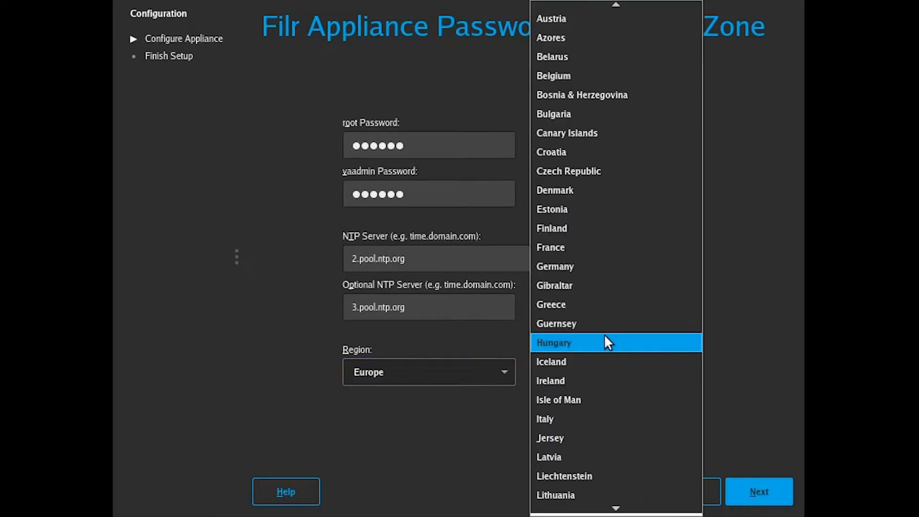
pyautogui.scroll(-5, 604, 334)
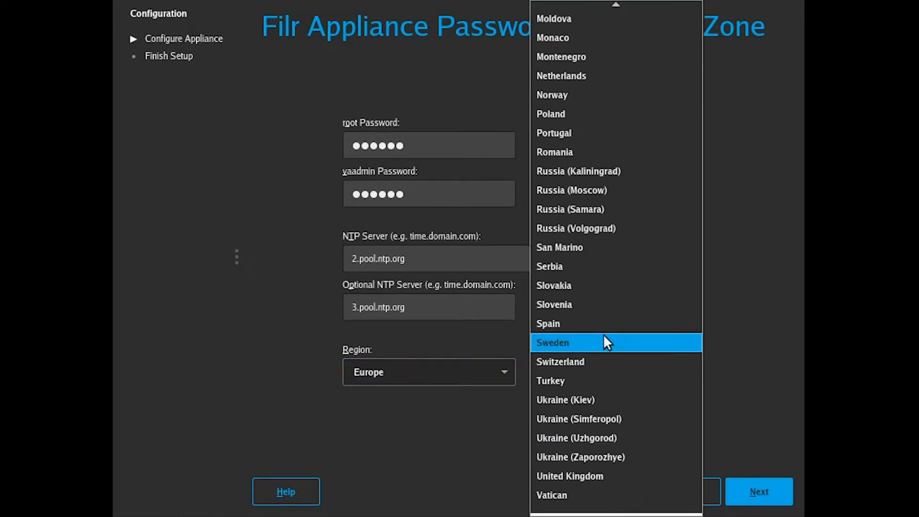
pyautogui.click(595, 473)
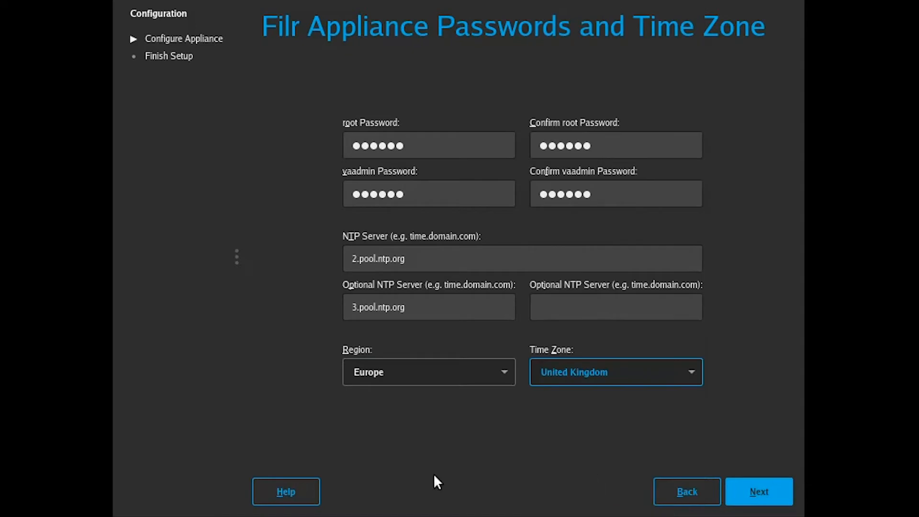
pyautogui.click(759, 492)
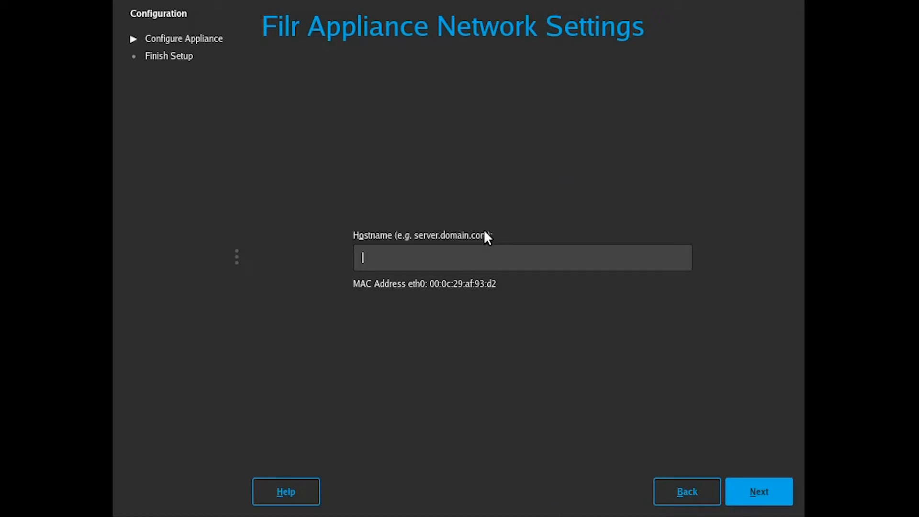
# Configure the network with hostname filrweb1.demo.live, IP address 172.31.1.1, network mask 255.255.0.0 and DNS server 172.31.0.251
pyautogui.write('filrweb1.demo.live')
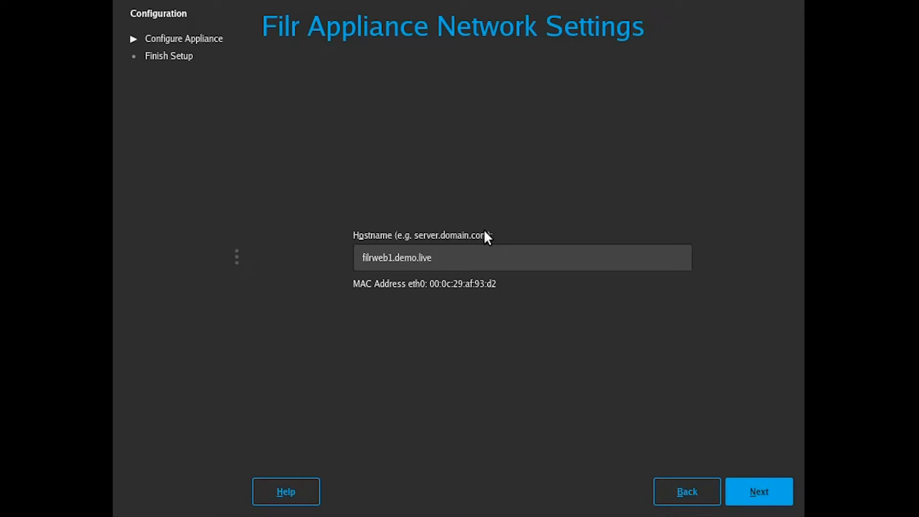
pyautogui.click(750, 486)
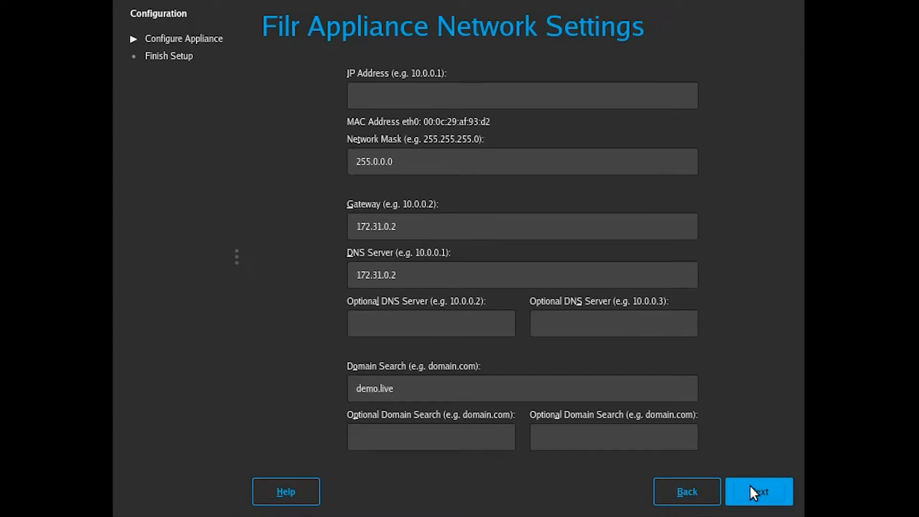
pyautogui.click(423, 87)
pyautogui.write('172.31.1.1')
pyautogui.click(379, 161)
pyautogui.press('BackSpace')
pyautogui.write('255.')
pyautogui.click(425, 275)
pyautogui.write('51')
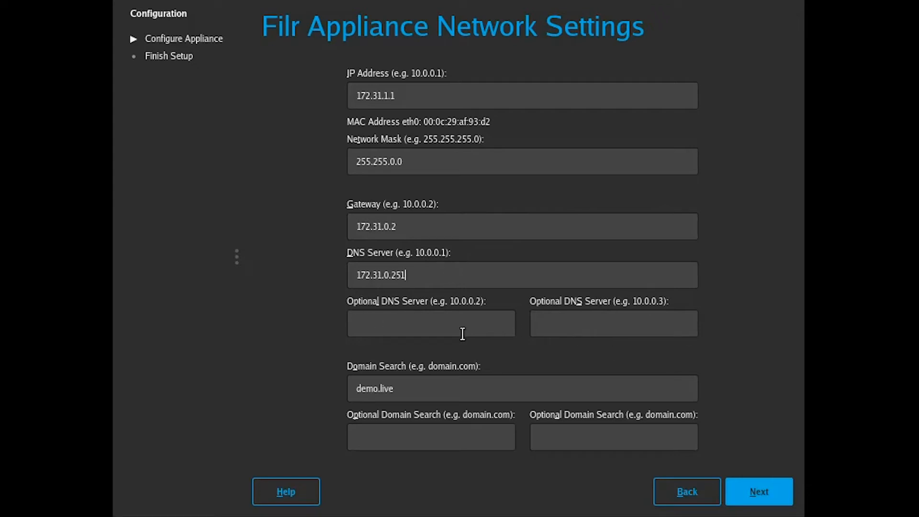
pyautogui.click(422, 322)
pyautogui.click(574, 320)
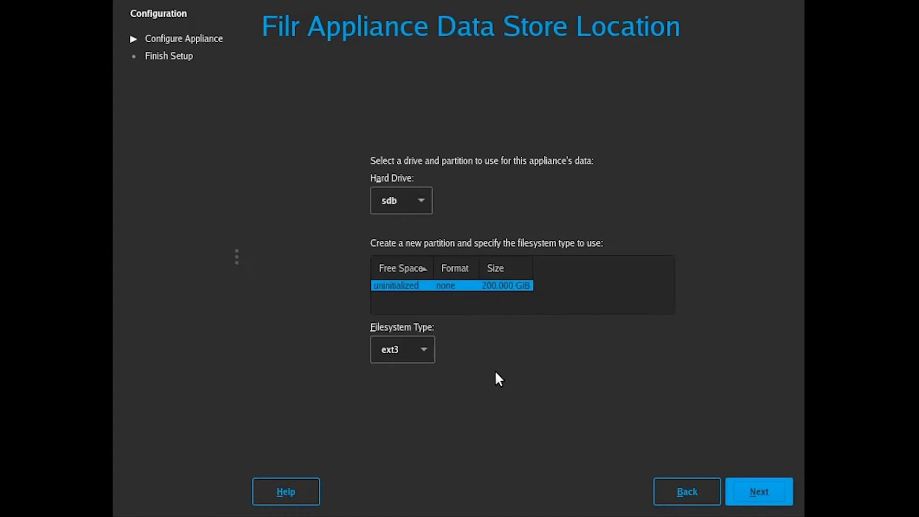
# Use drive sdb with an ext3 filesystem for the appliance data and drive sdc with ext3 for the log data
pyautogui.click(430, 346)
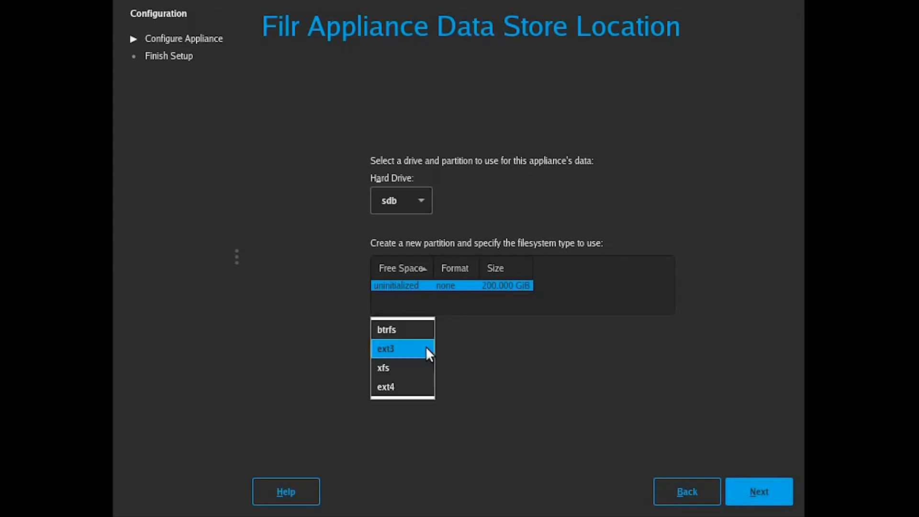
pyautogui.click(401, 346)
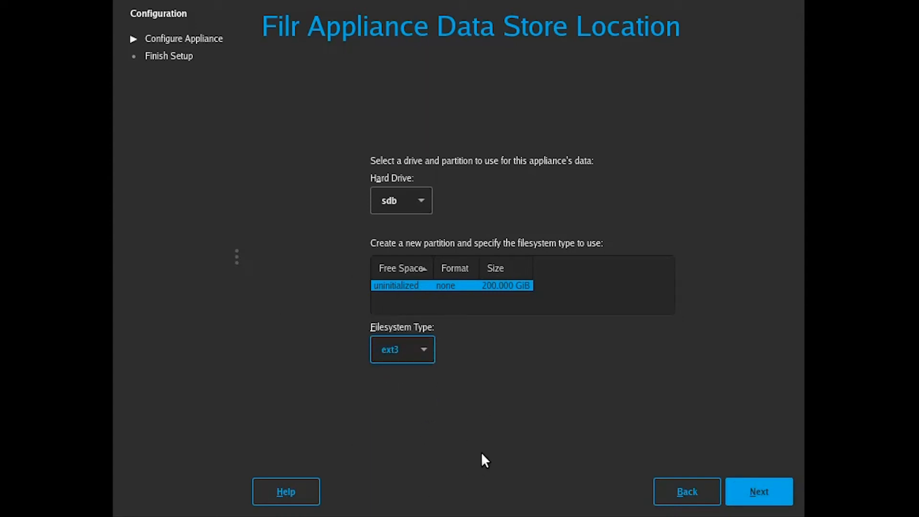
pyautogui.click(752, 485)
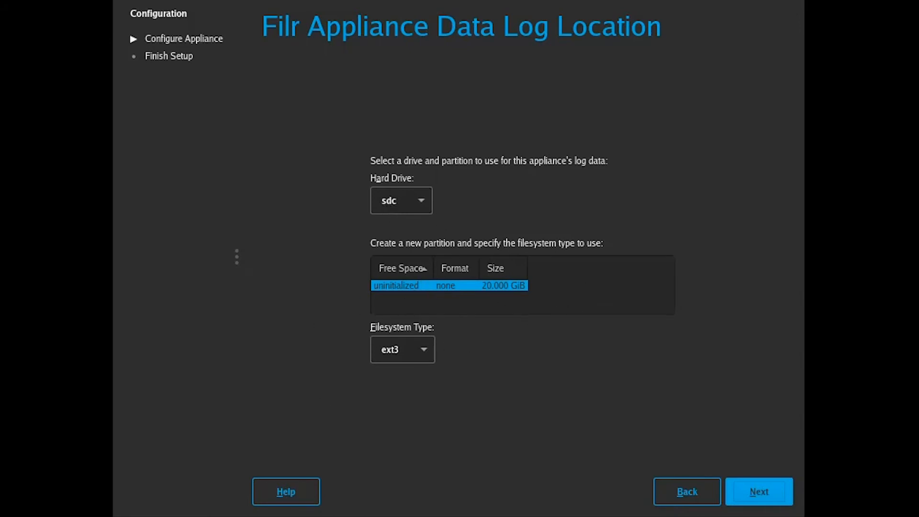
pyautogui.click(768, 493)
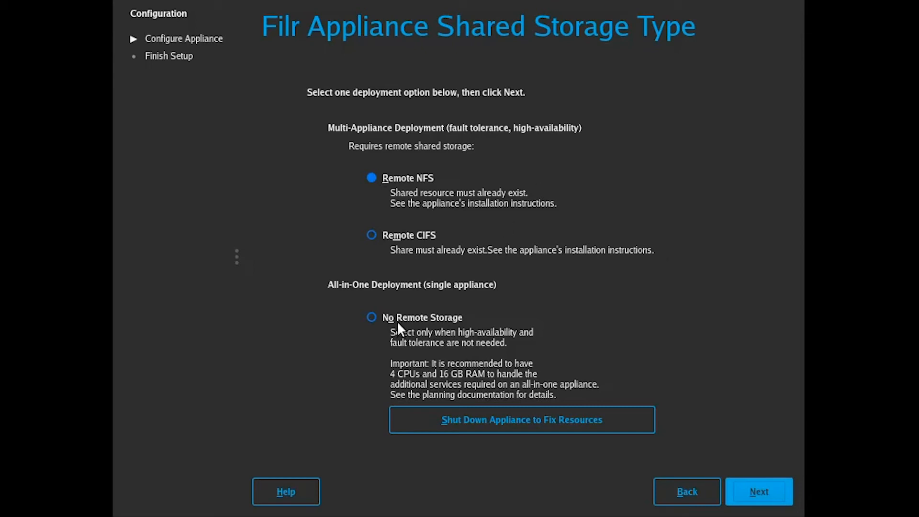
# Choose Remote CIFS as the shared storage type for a multi-appliance deployment and proceed to its location settings
pyautogui.click(383, 317)
pyautogui.click(392, 238)
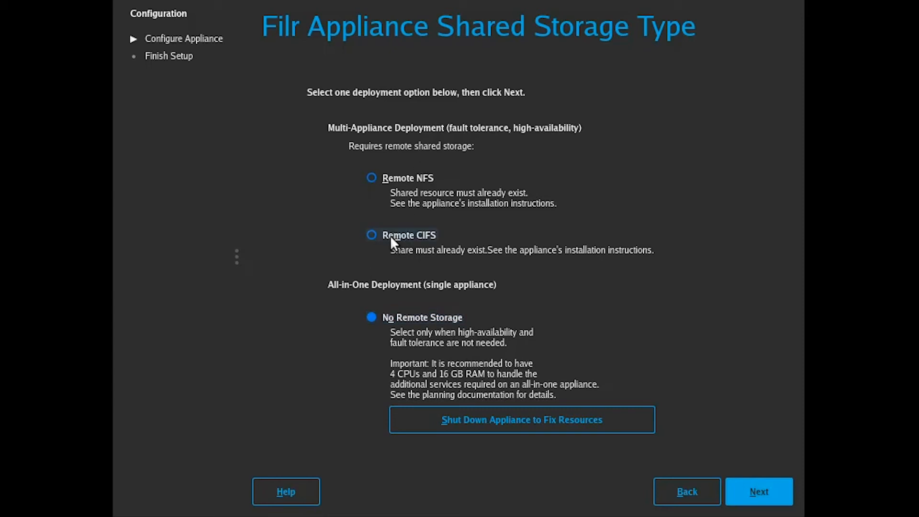
pyautogui.click(764, 496)
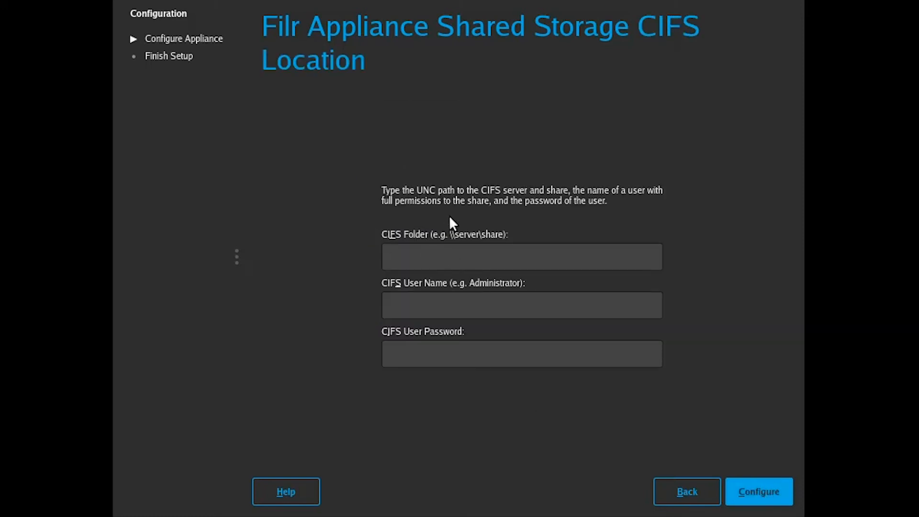
# Set the CIFS folder to \\windows.demo.live\filr with user name filrproxy, enter the CIFS user password, and start the configuration
pyautogui.write('\\\\windows.demo.live')
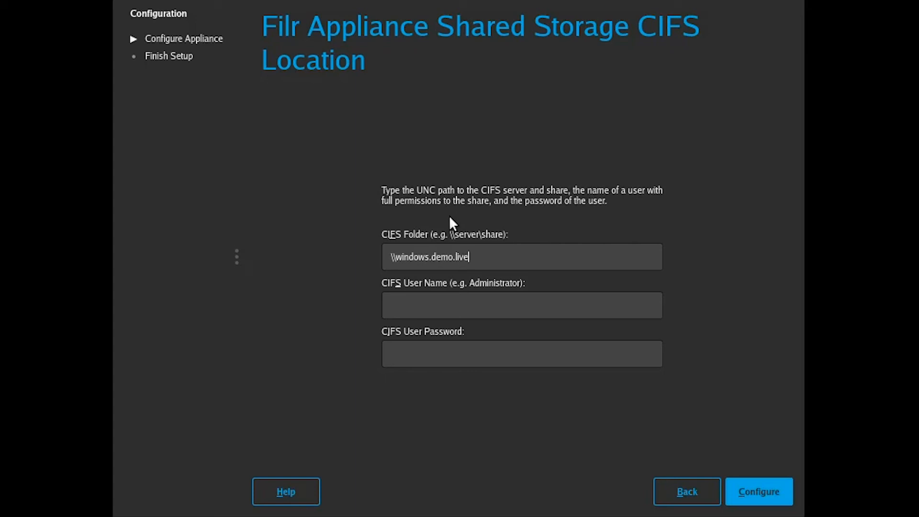
pyautogui.write('\\filr')
pyautogui.click(506, 303)
pyautogui.write('filrproxy')
pyautogui.click(411, 360)
pyautogui.write('********')
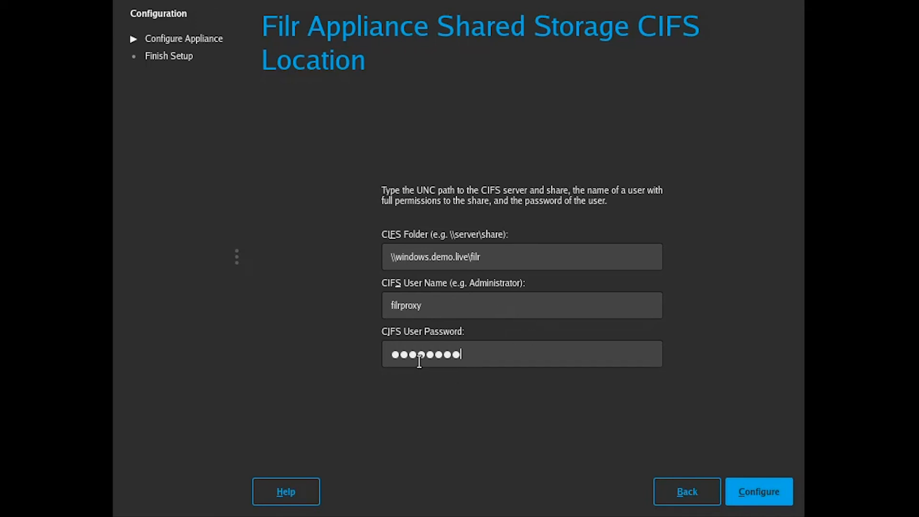
pyautogui.write('**')
pyautogui.click(762, 489)
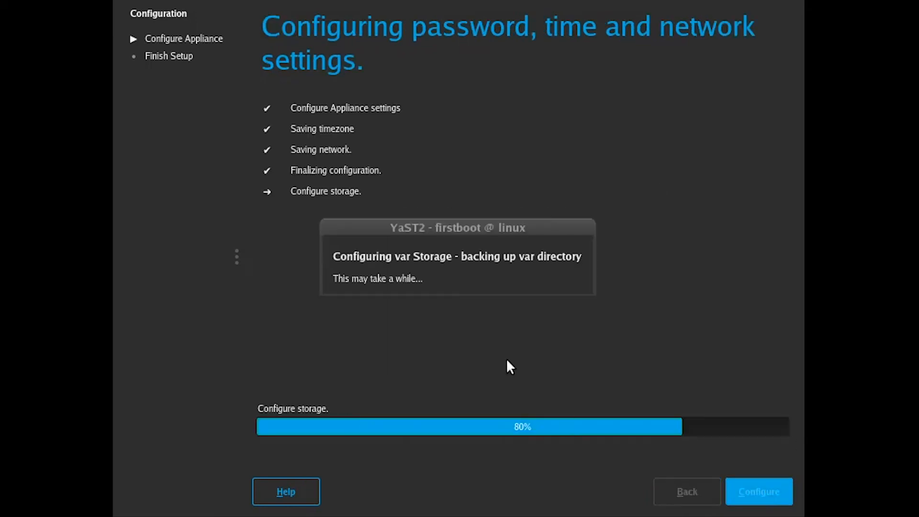